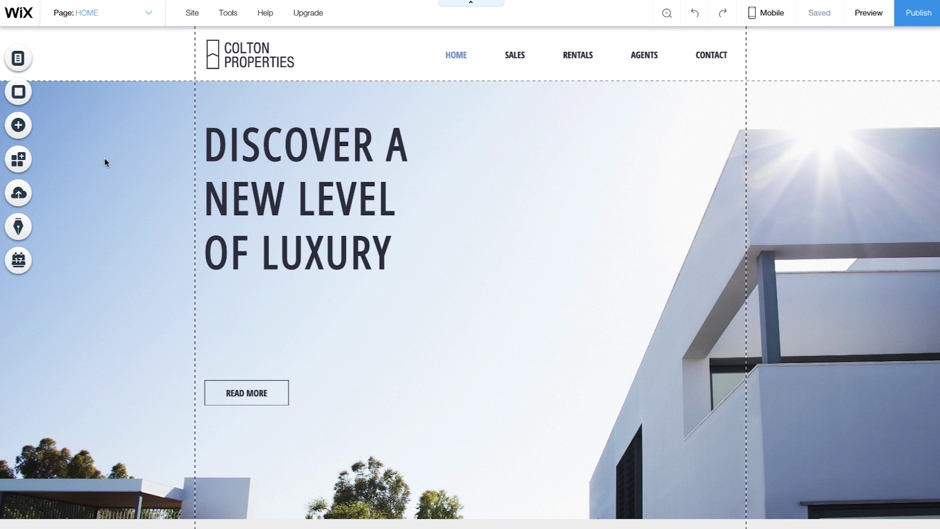
- Drag the Helvetica Light sample paragraph from Add > Text into the hero, below the heading
left_click(18, 126)
left_click(59, 60)
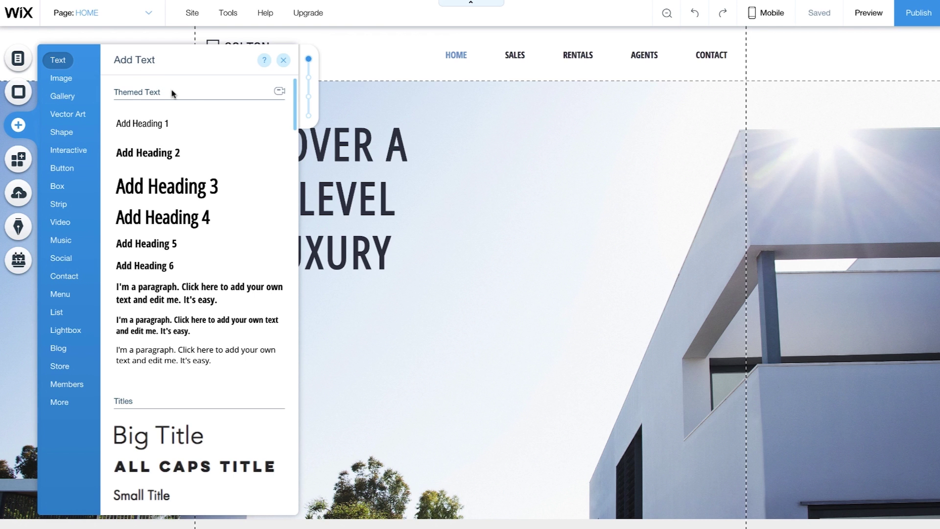
left_click_drag(292, 113, 287, 405)
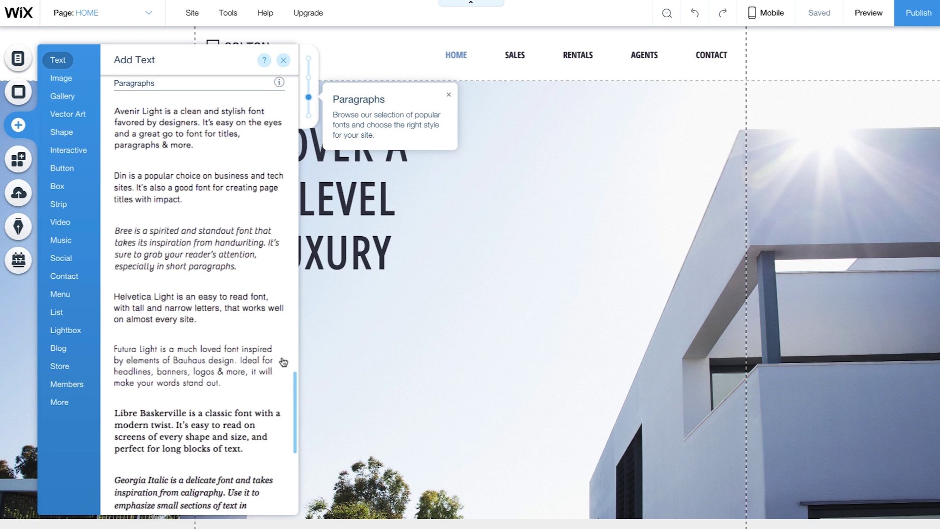
mouse_move(243, 301)
left_mouse_down()
mouse_move(387, 345)
mouse_move(446, 346)
mouse_move(327, 317)
left_mouse_up()
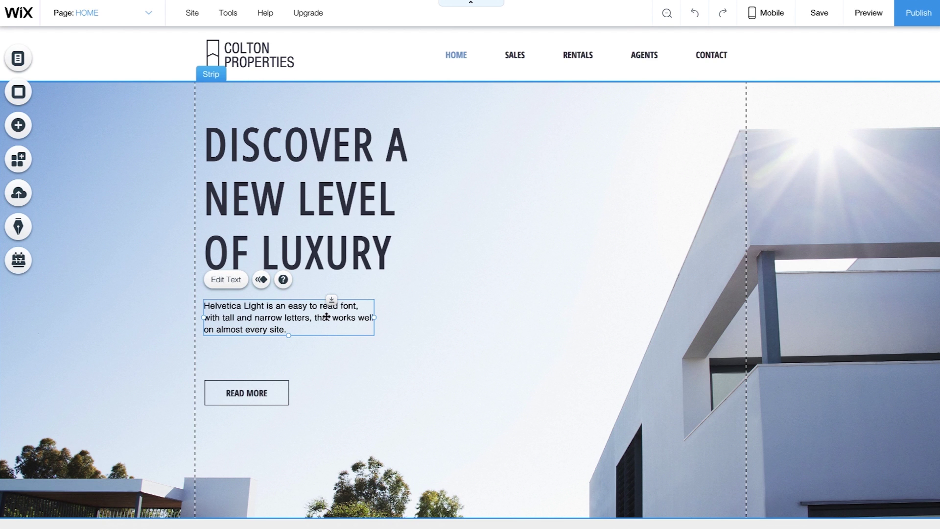
left_click(225, 281)
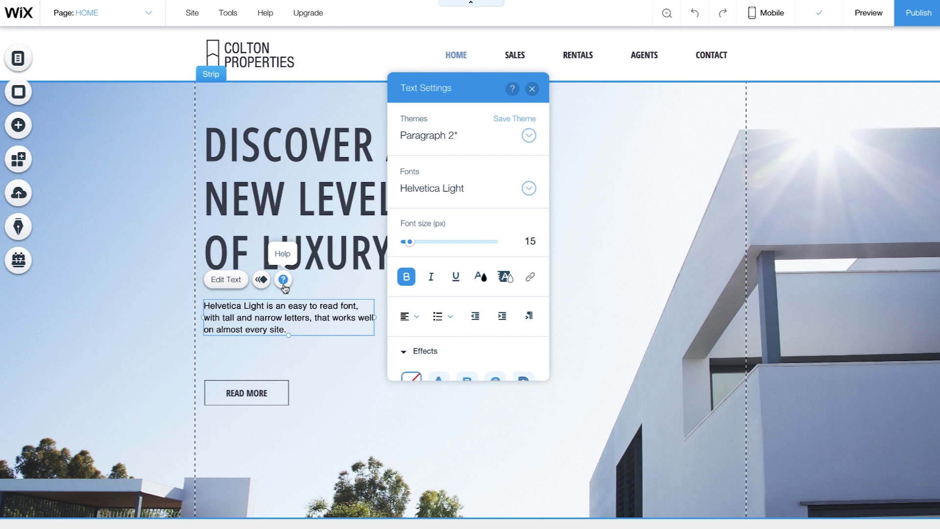
- Replace the sample paragraph with the pasted Colton Properties description
triple_click(255, 317)
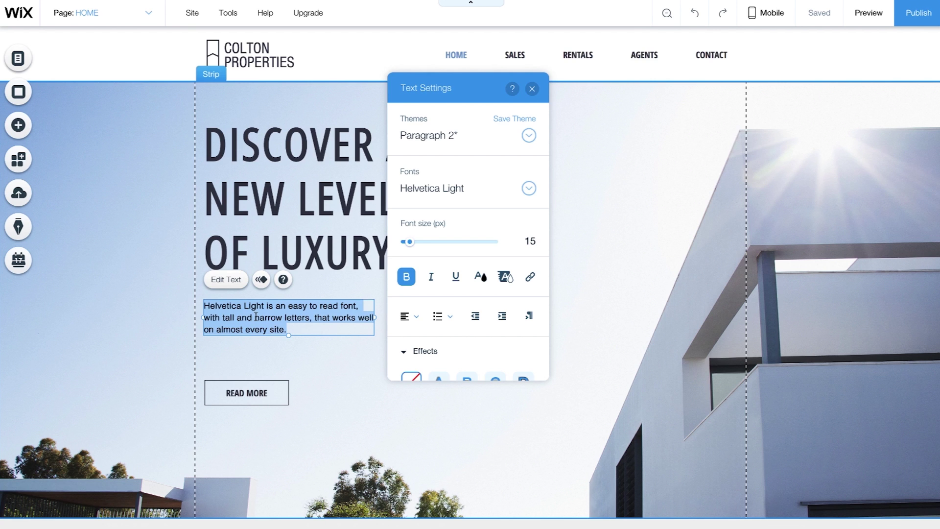
right_click(256, 316)
left_click(294, 370)
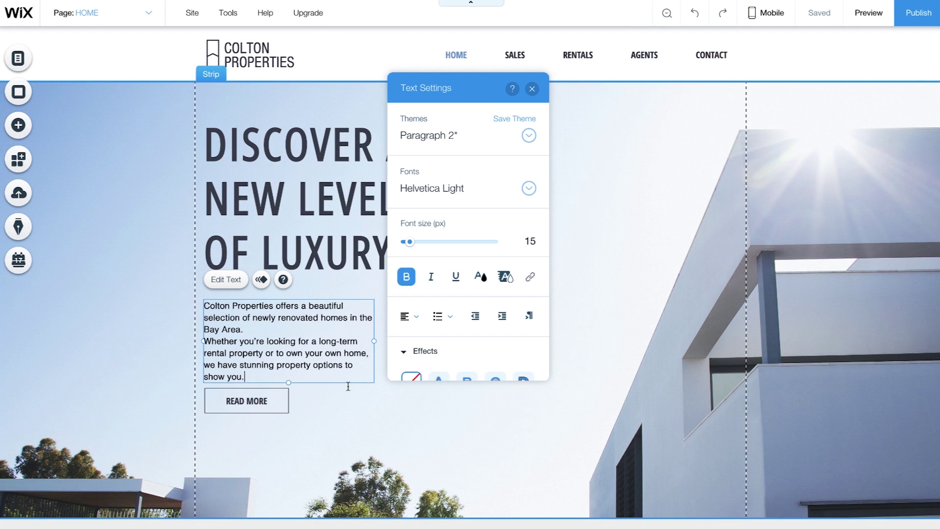
- Widen the paragraph text box so the description wraps into four lines
left_click(431, 394)
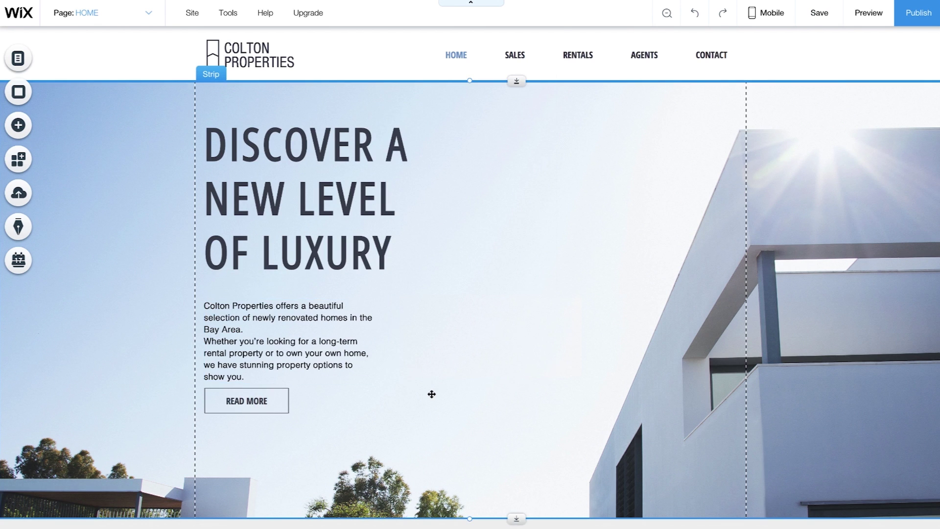
left_click(374, 313)
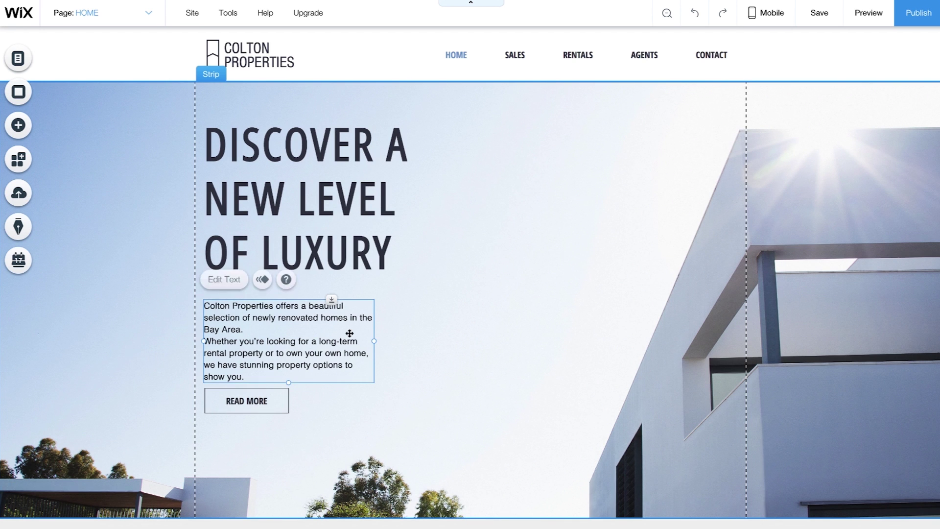
left_click_drag(376, 342, 426, 340)
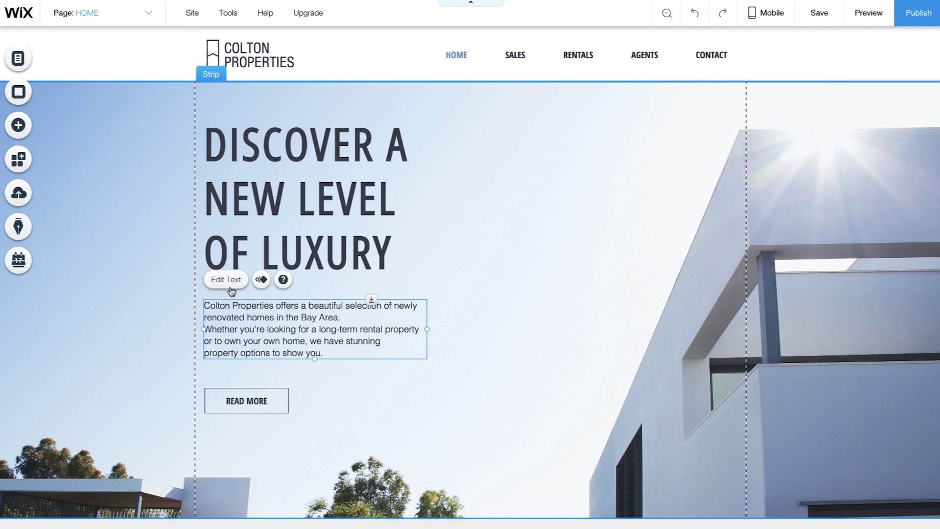
- Review the paragraph's text themes and fonts, keeping the Paragraph 2 theme and Helvetica Light
left_click(230, 287)
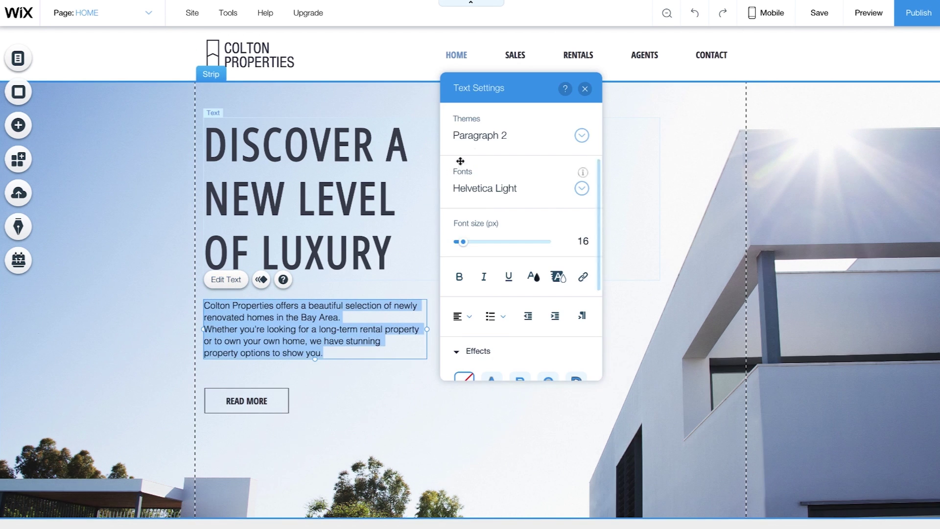
left_click(544, 141)
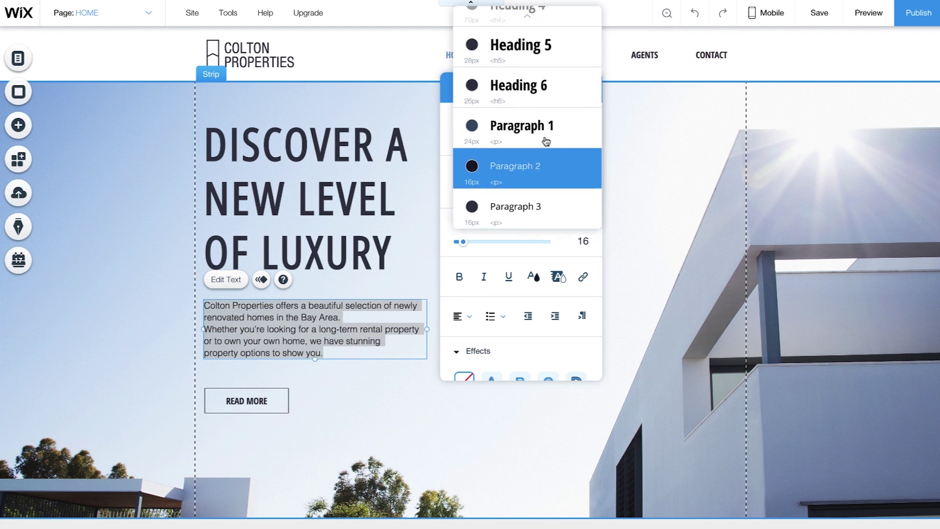
left_click(440, 143)
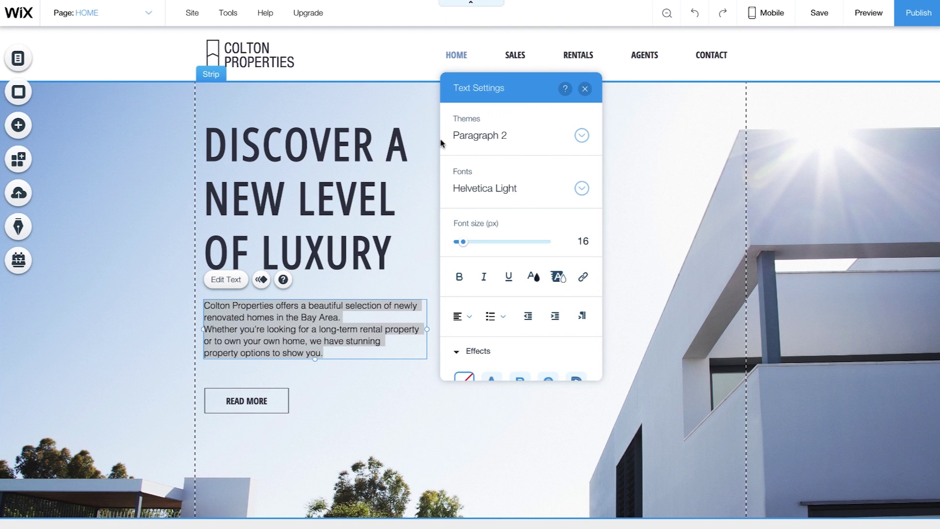
left_click(574, 190)
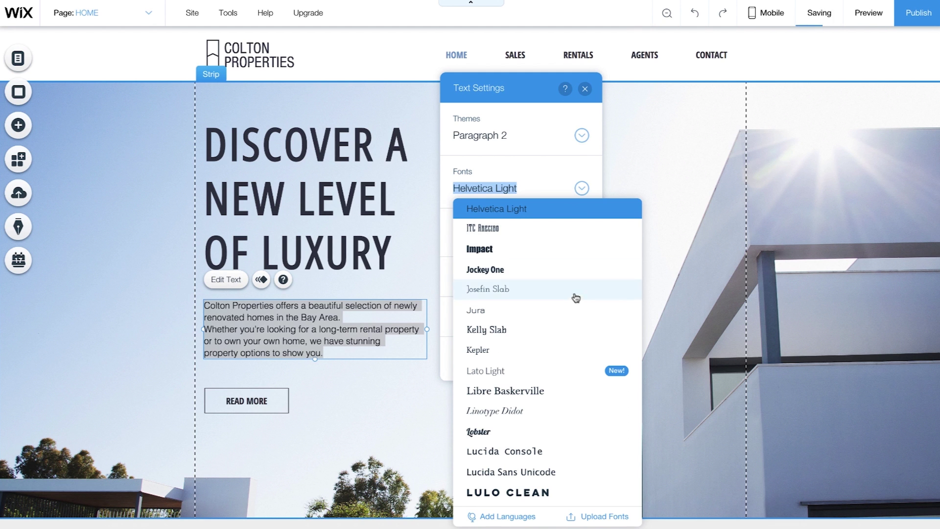
left_click(603, 518)
left_click(620, 159)
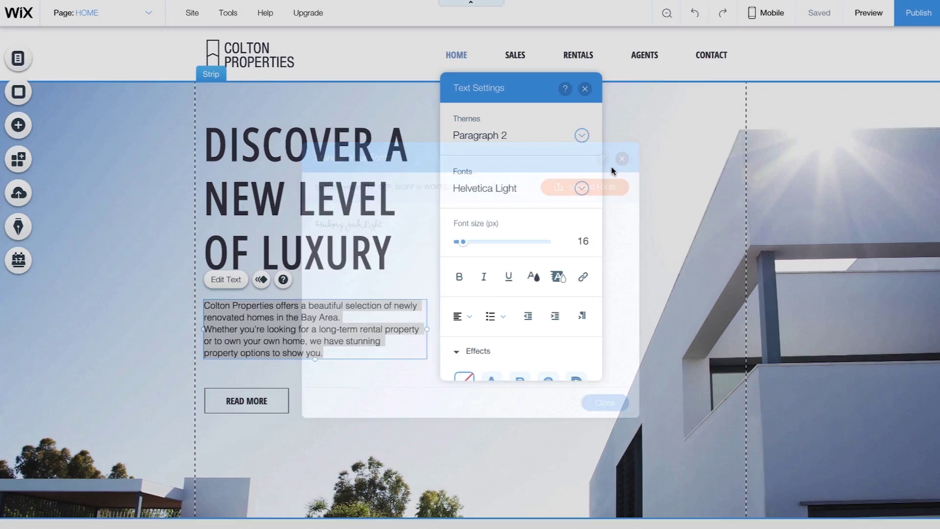
- Set the paragraph font size to 16 px and make it bold
left_click_drag(463, 242, 457, 245)
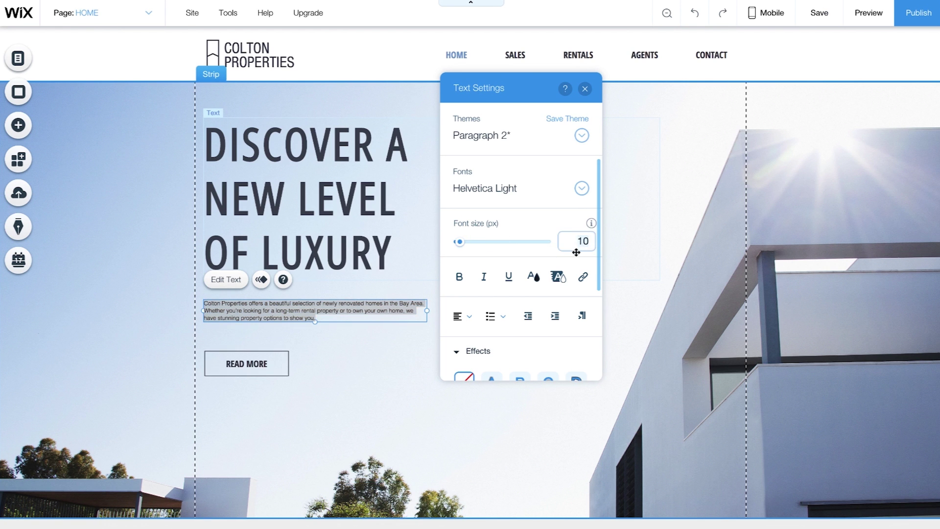
key("BackSpace")
key("BackSpace")
type("16")
key("Return")
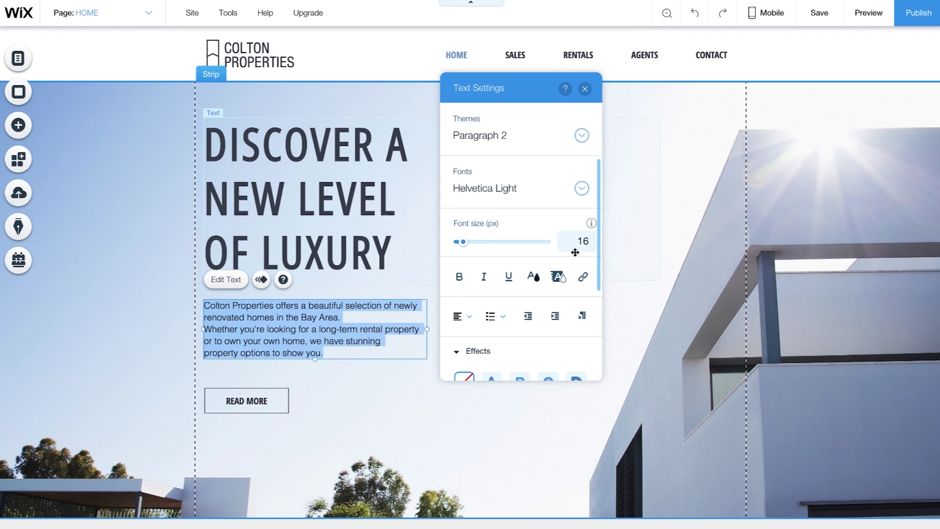
left_click(459, 277)
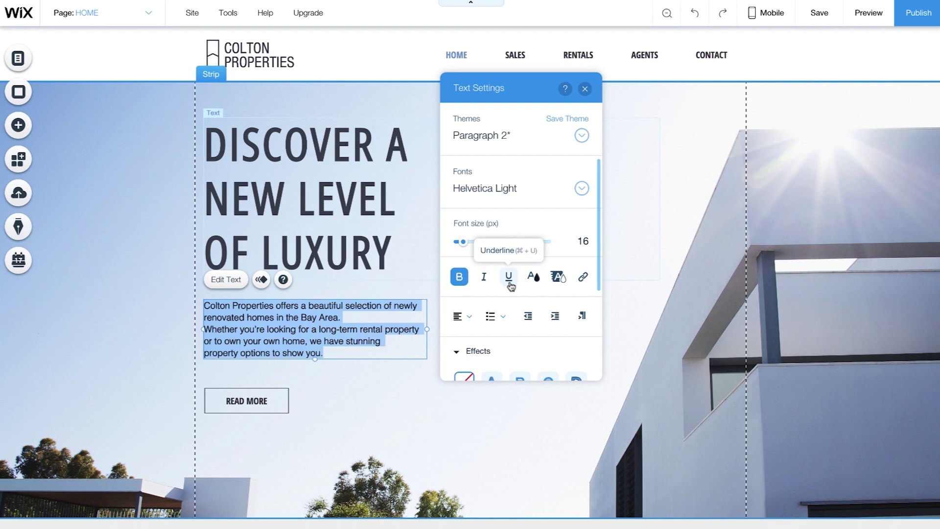
- Cancel a custom colour to keep the dark #191B22 text, then review alignment, keeping left
left_click(533, 277)
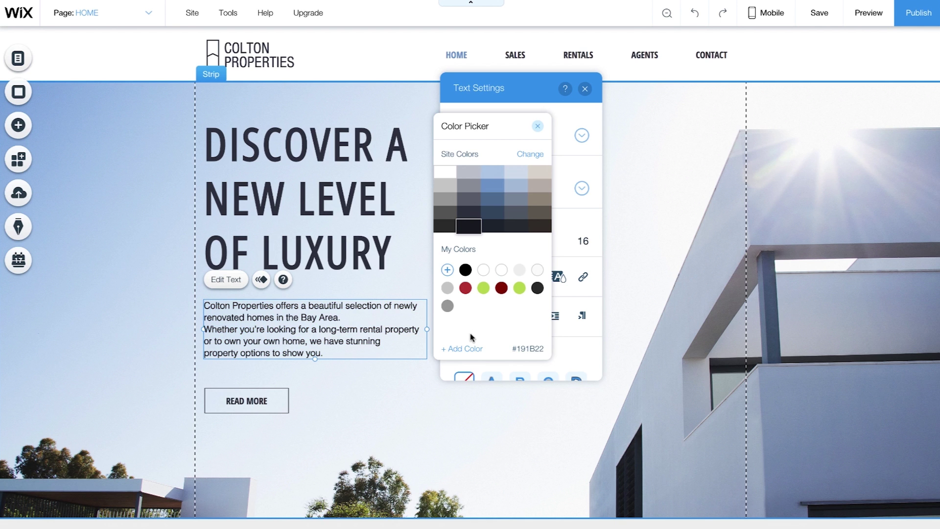
left_click(462, 348)
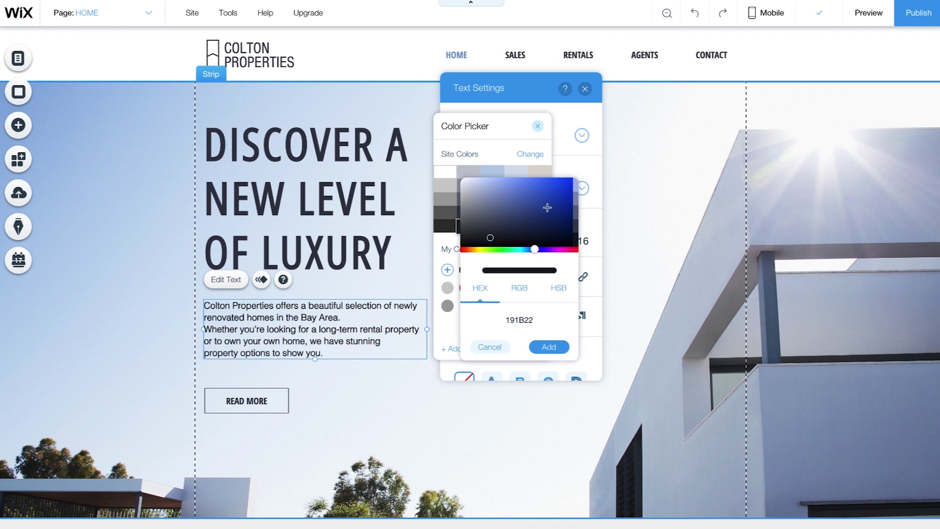
left_click(489, 346)
left_click(538, 127)
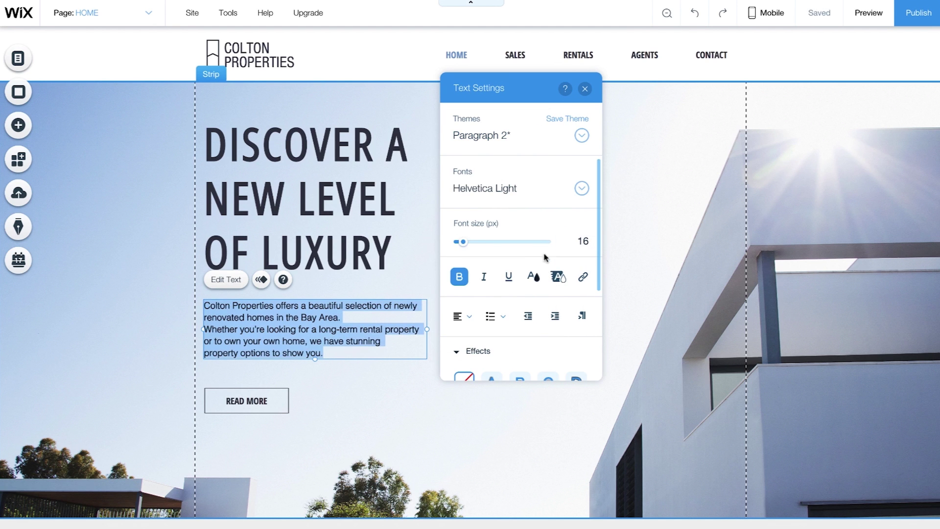
left_click(462, 317)
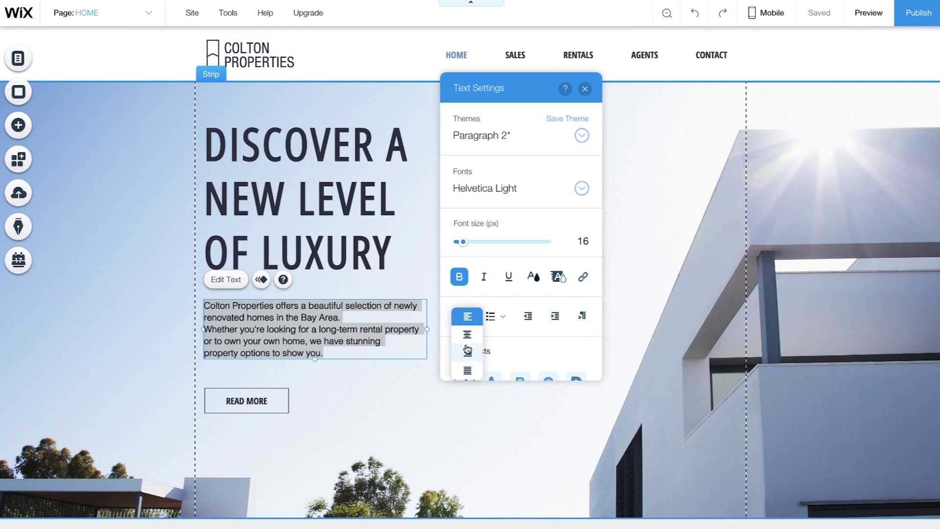
- Set the paragraph's character spacing to 0.05 and save it to the Paragraph 2 theme
scroll(509, 340, "down", 3)
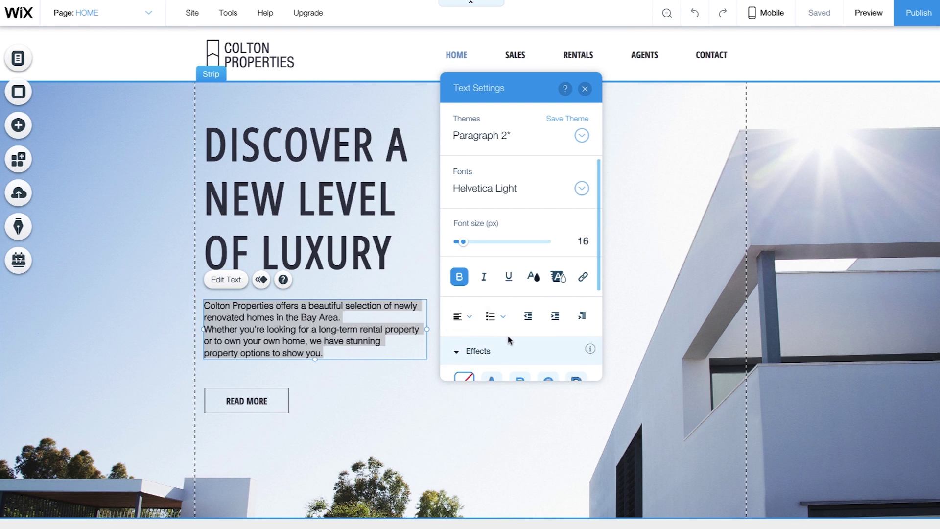
left_click(513, 307)
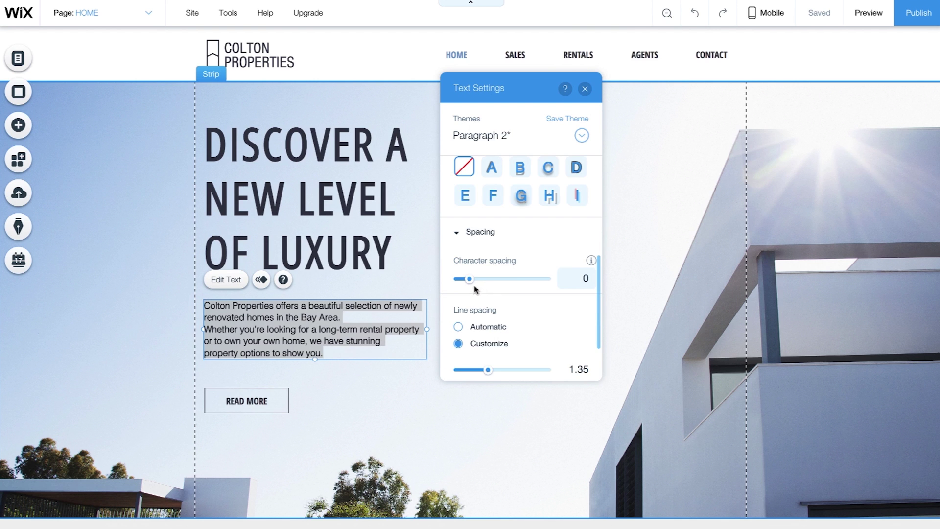
left_click_drag(469, 279, 473, 283)
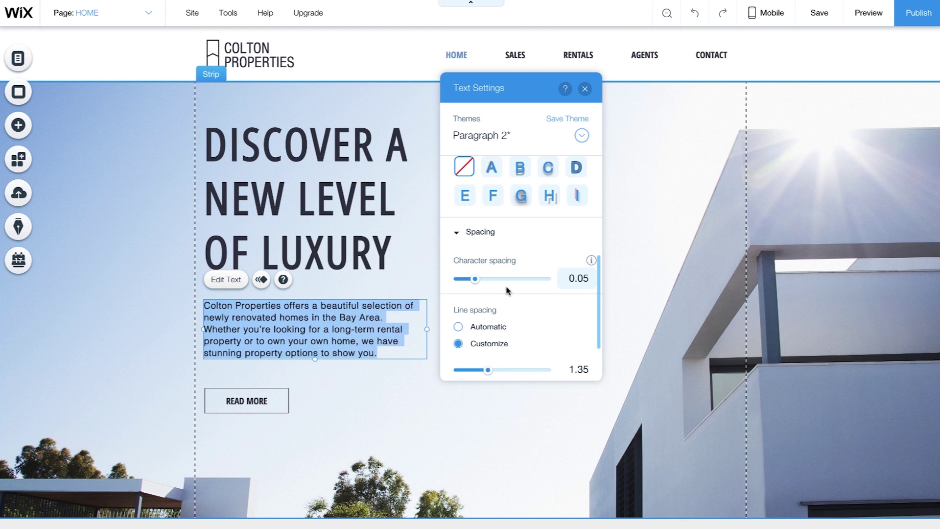
left_click(558, 119)
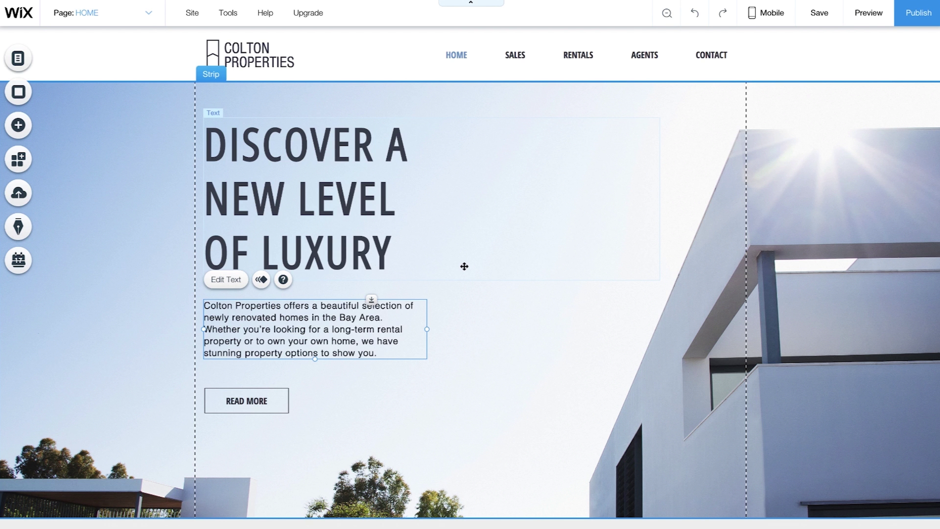
left_click(228, 290)
left_click_drag(282, 352, 205, 352)
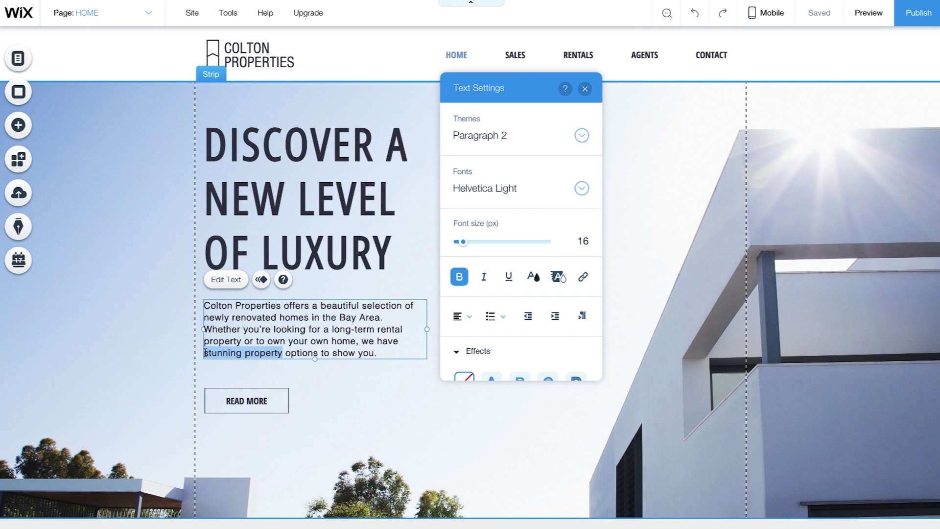
left_click(584, 277)
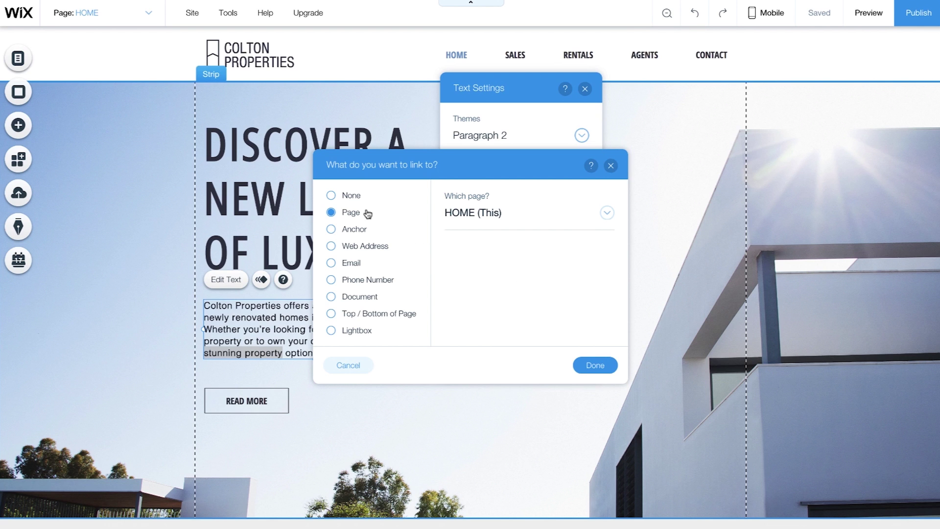
left_click(388, 251)
type("www.")
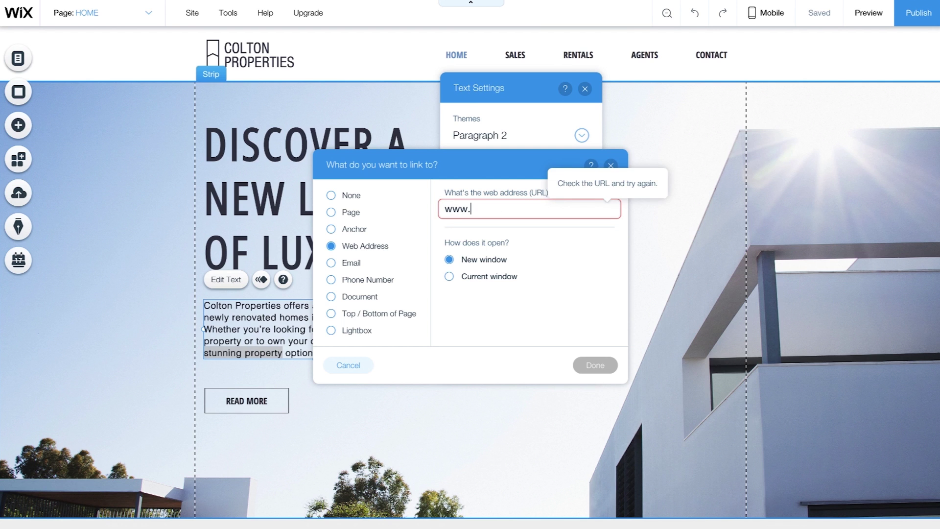
type("mywixdoma")
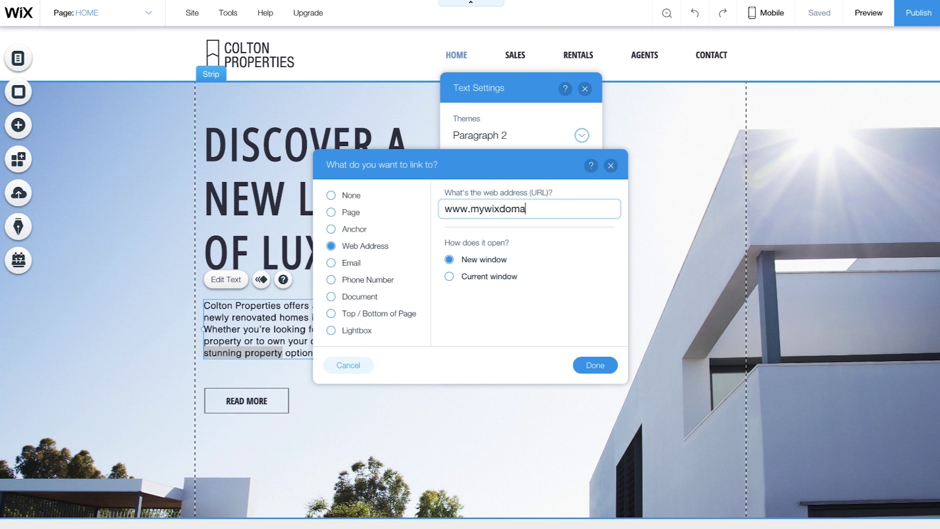
type("in.com")
left_click(594, 366)
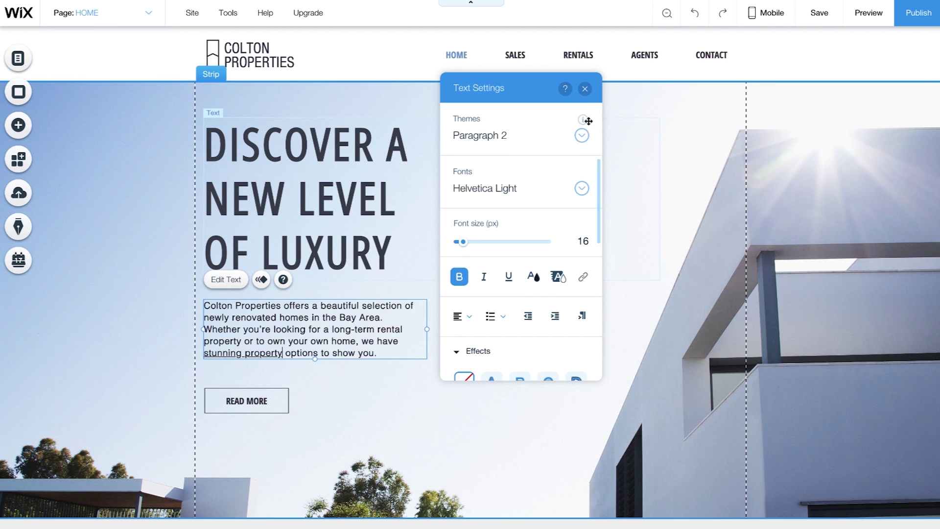
- Close Text Settings and preview the homepage, scrolling to check the underlined link
left_click(584, 88)
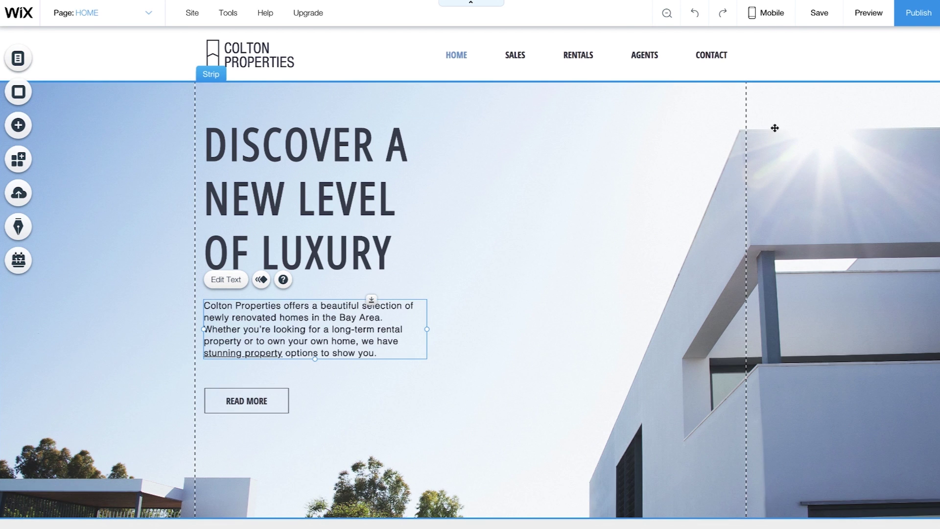
left_click(860, 22)
scroll(618, 227, "down", 1)
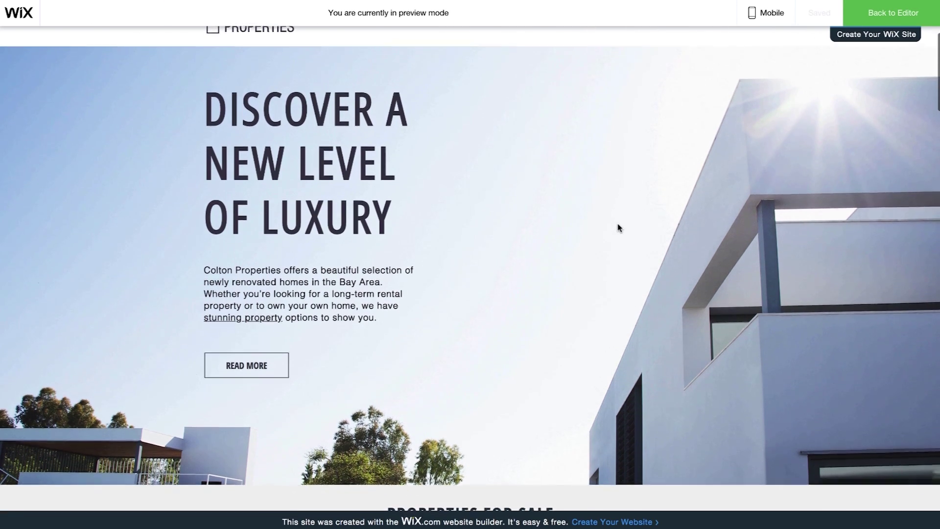
scroll(618, 227, "down", 3)
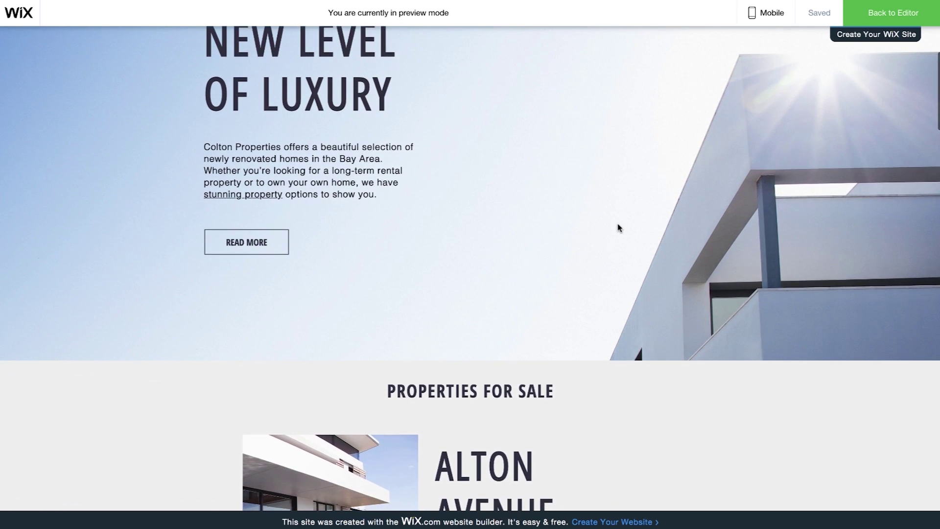
scroll(618, 228, "up", 4)
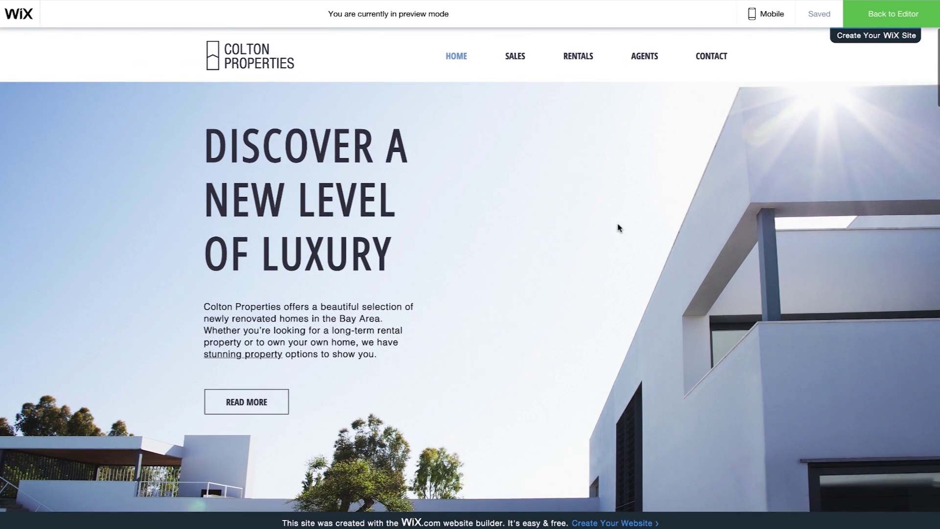